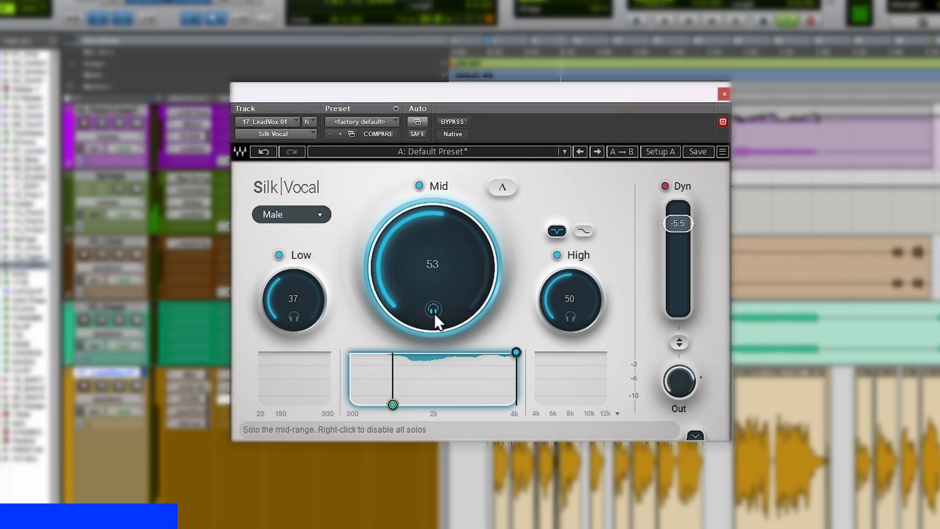
Turn off the mid-range solo and reduce the High amount to 46.
{"action": "left_click", "coordinate": [434, 310]}
{"action": "left_click_drag", "start_coordinate": [576, 311], "coordinate": [576, 315]}
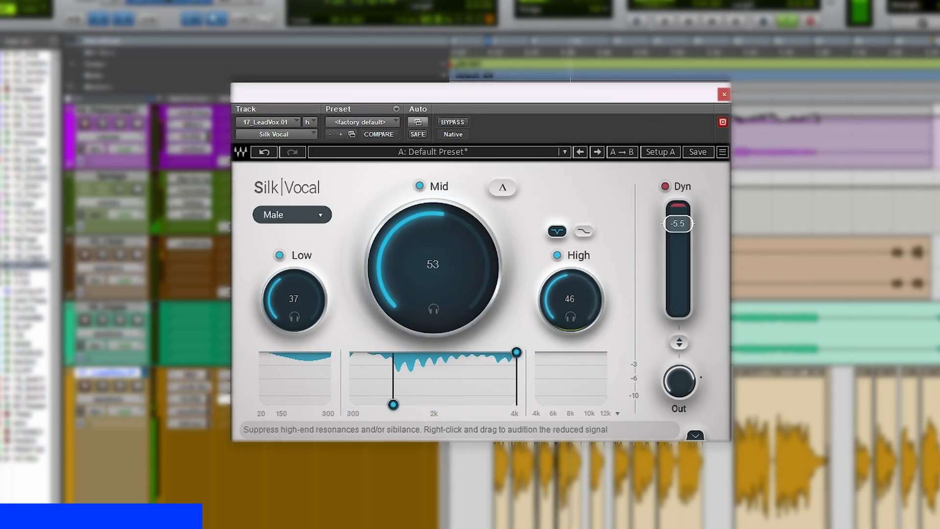
Raise the Gate slightly in the advanced controls and compare the vocal with the plug-in bypassed.
{"action": "left_click", "coordinate": [696, 435]}
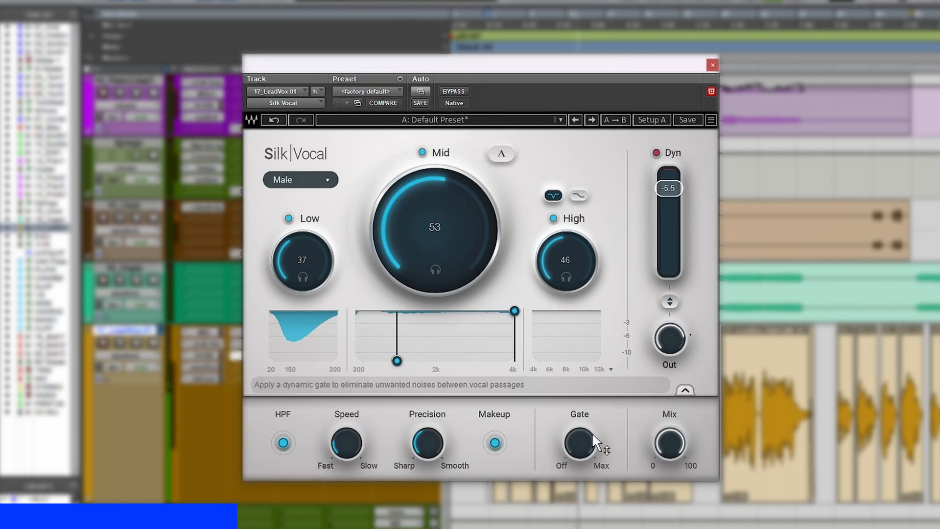
{"action": "left_click_drag", "start_coordinate": [581, 439], "coordinate": [581, 433]}
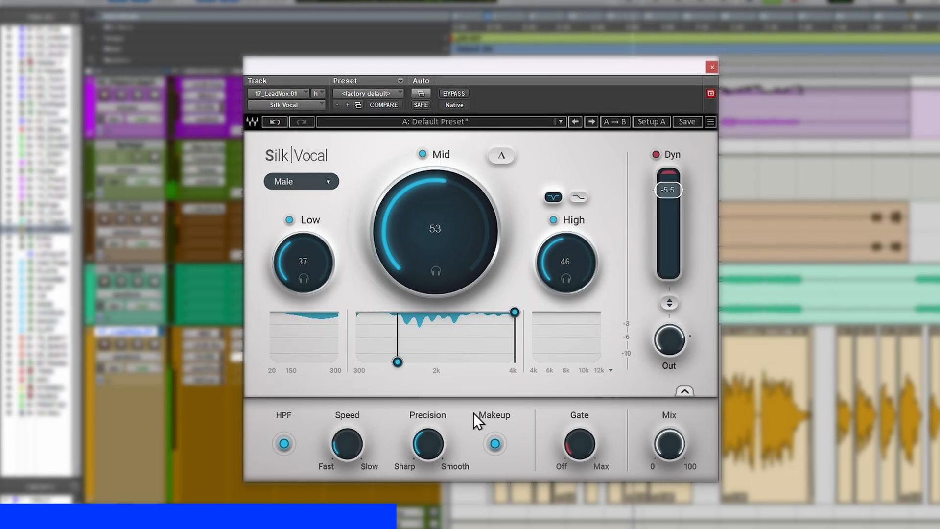
{"action": "left_click", "coordinate": [455, 93]}
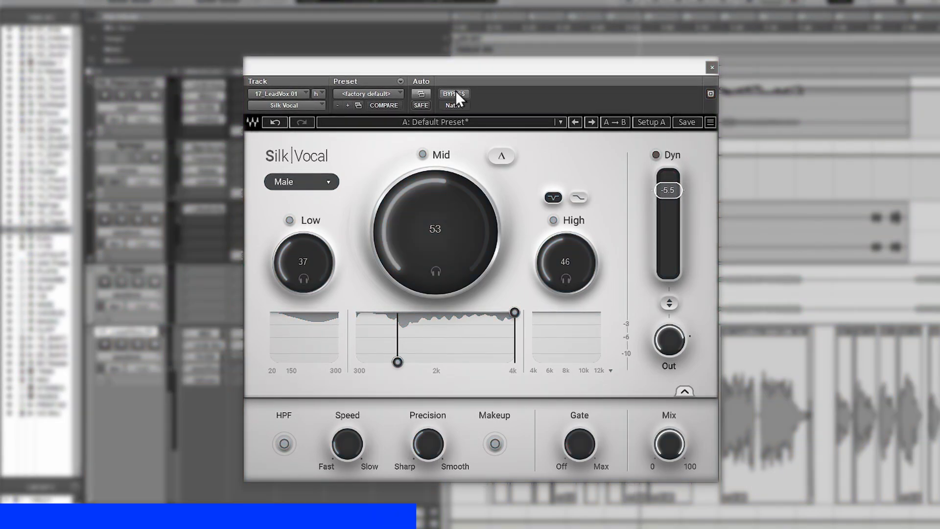
{"action": "left_click", "coordinate": [455, 92]}
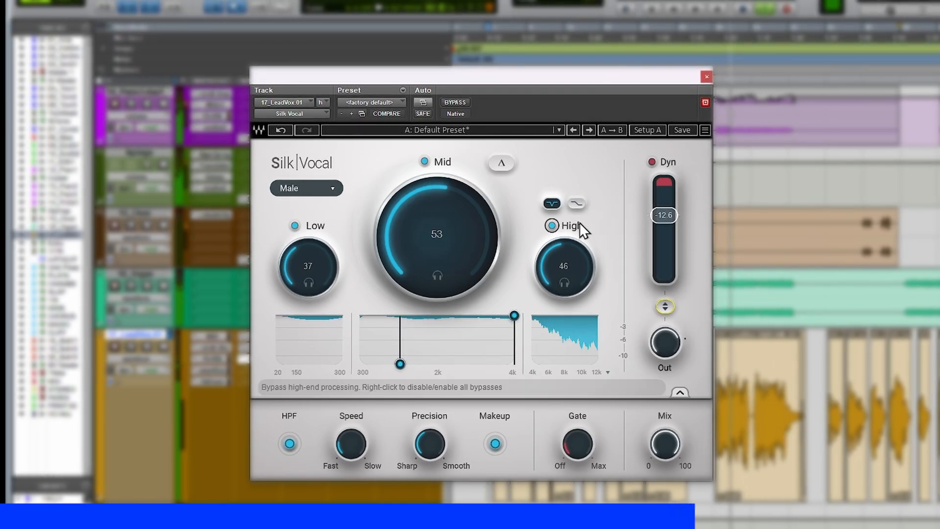
Reduce the High amount to 43 and compare the vocal with and without the plug-in's processing.
{"action": "left_click_drag", "start_coordinate": [569, 257], "coordinate": [573, 254]}
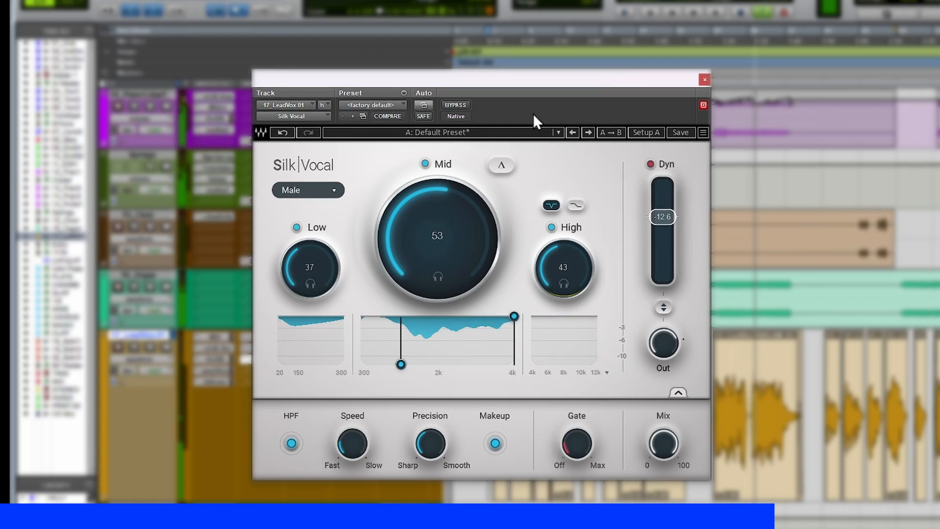
{"action": "left_click", "coordinate": [453, 105]}
{"action": "left_click", "coordinate": [454, 106]}
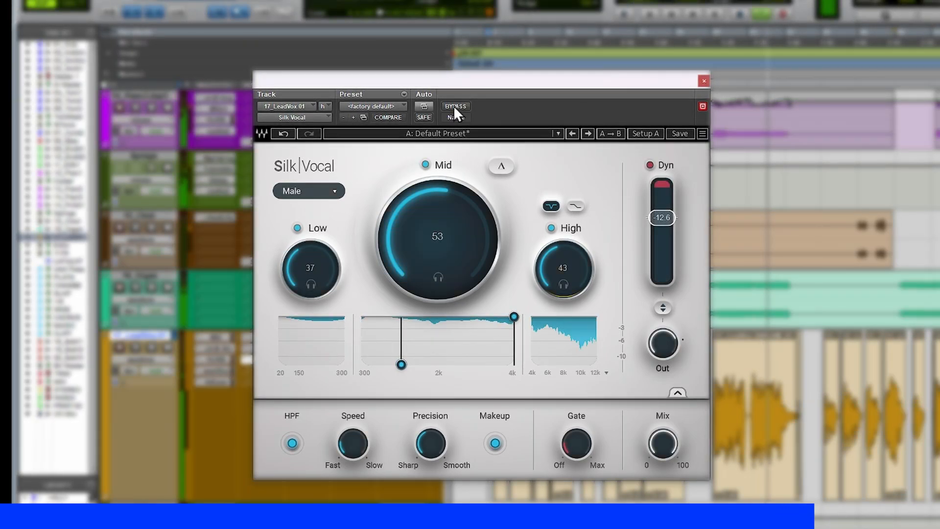
Sharpen the Precision setting to 16.9.
{"action": "left_click_drag", "start_coordinate": [434, 440], "coordinate": [434, 477]}
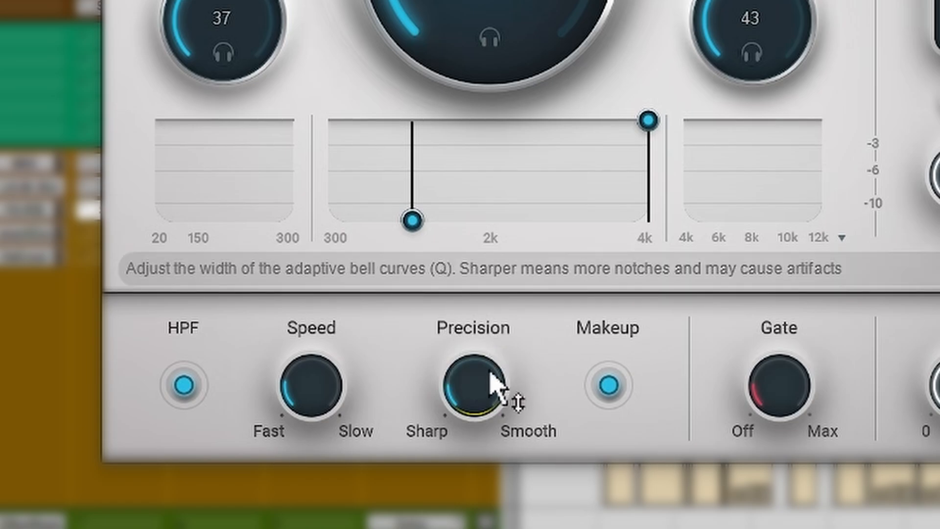
{"action": "mouse_move", "coordinate": [485, 401]}
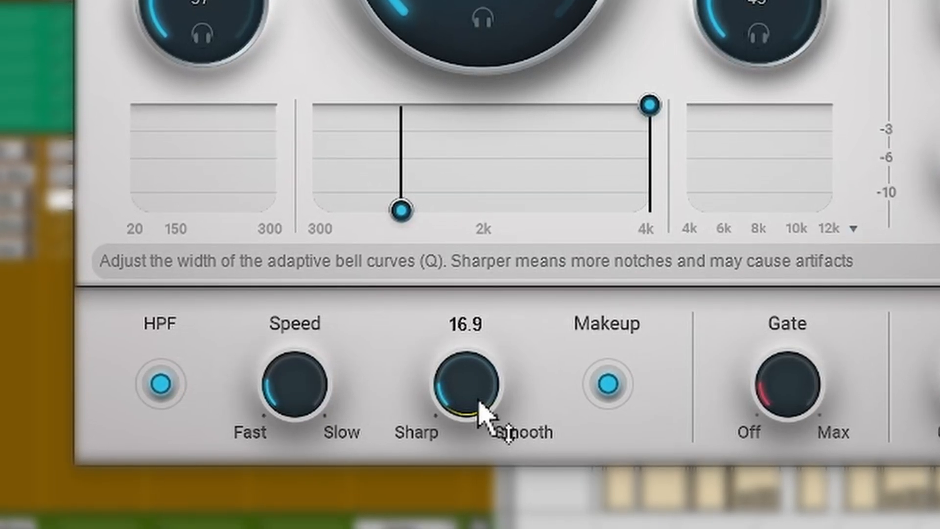
{"action": "mouse_move", "coordinate": [294, 396]}
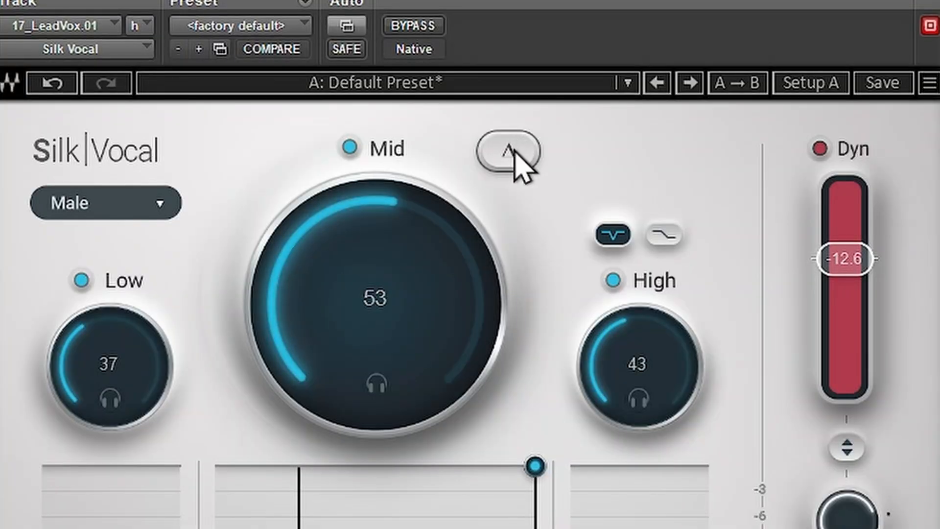
Enable delta monitoring and play the vocal selection to hear only the removed signal.
{"action": "left_click", "coordinate": [508, 152]}
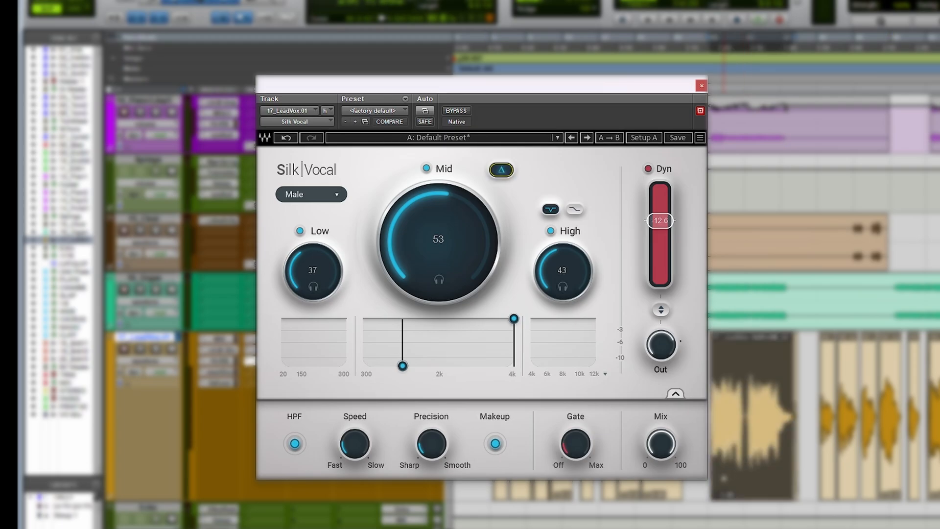
{"action": "key", "text": "space"}
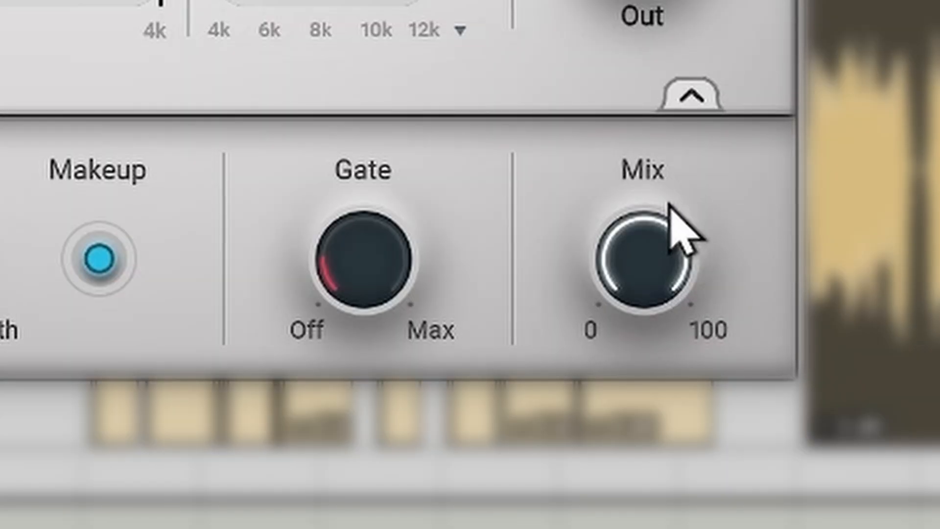
Switch the High band from bell to shelf mode.
{"action": "mouse_move", "coordinate": [628, 256]}
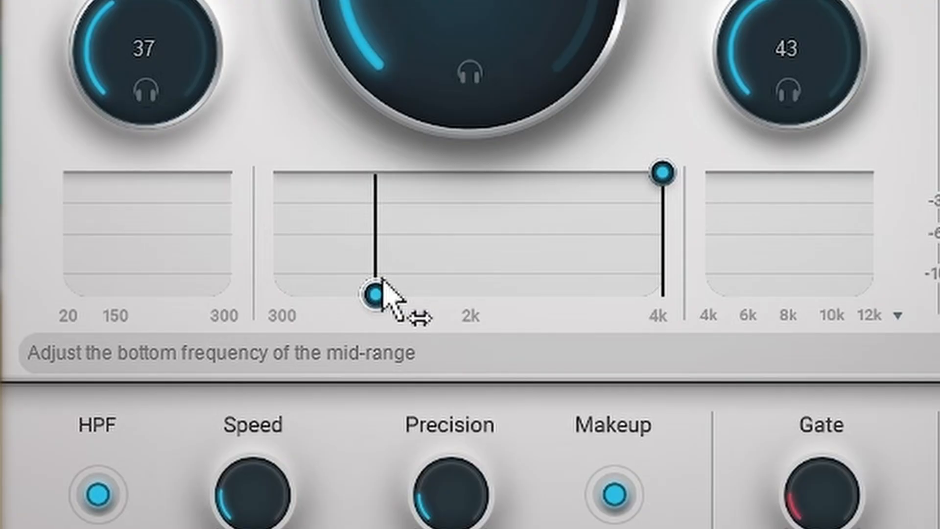
{"action": "mouse_move", "coordinate": [383, 280]}
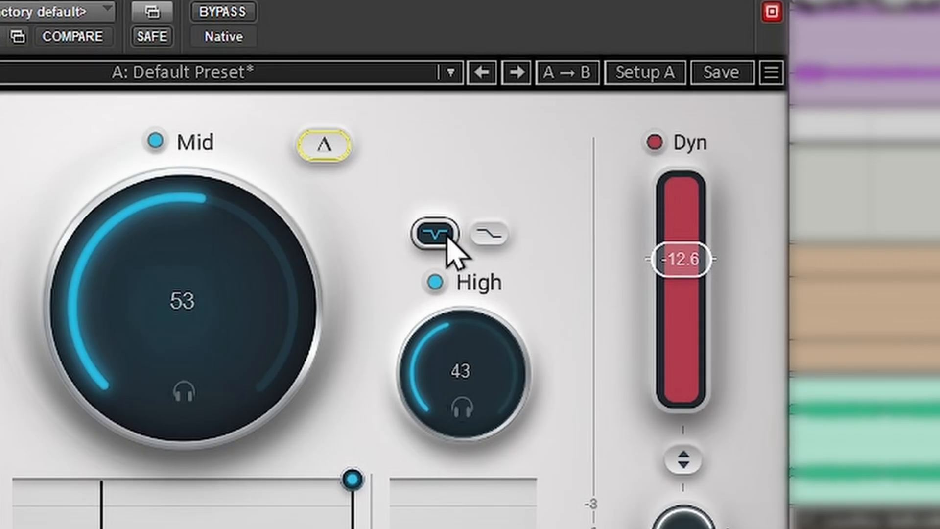
{"action": "left_click", "coordinate": [577, 201]}
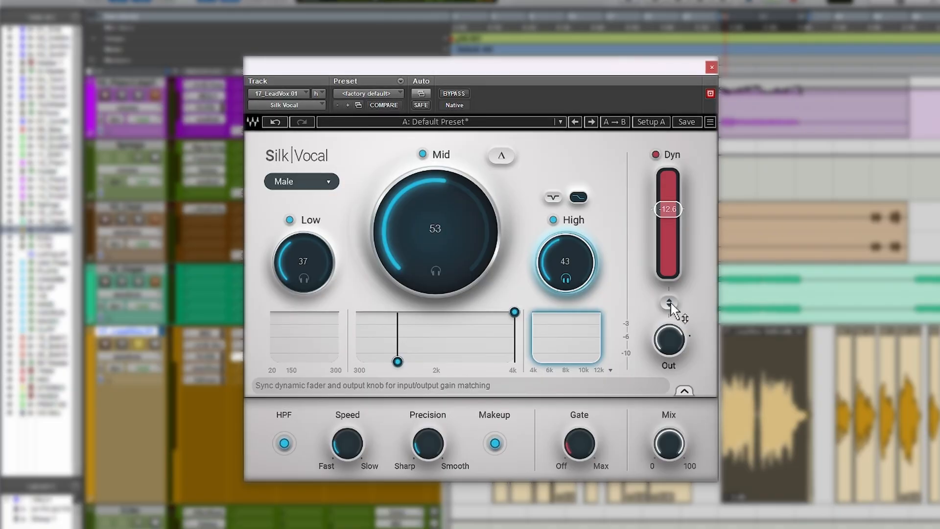
Check the available voice type options without changing the Male setting.
{"action": "left_click", "coordinate": [330, 181]}
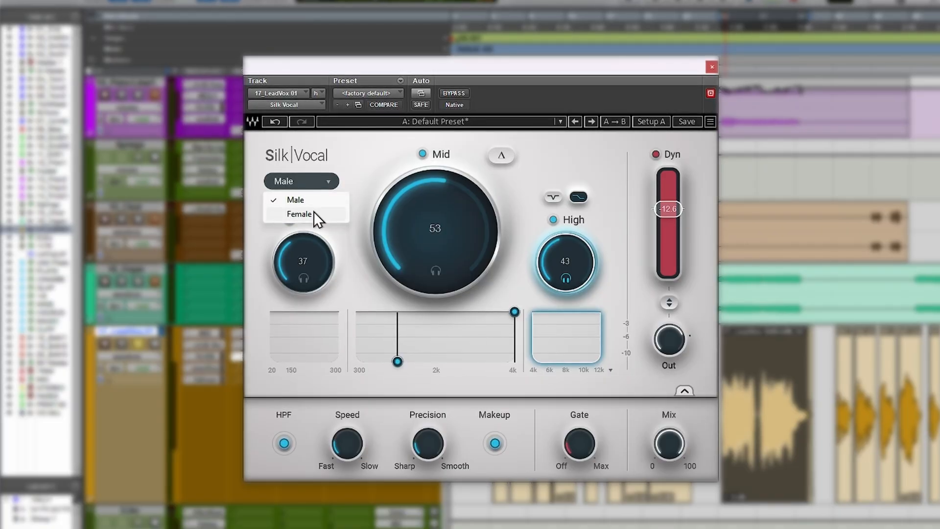
{"action": "left_click", "coordinate": [354, 177]}
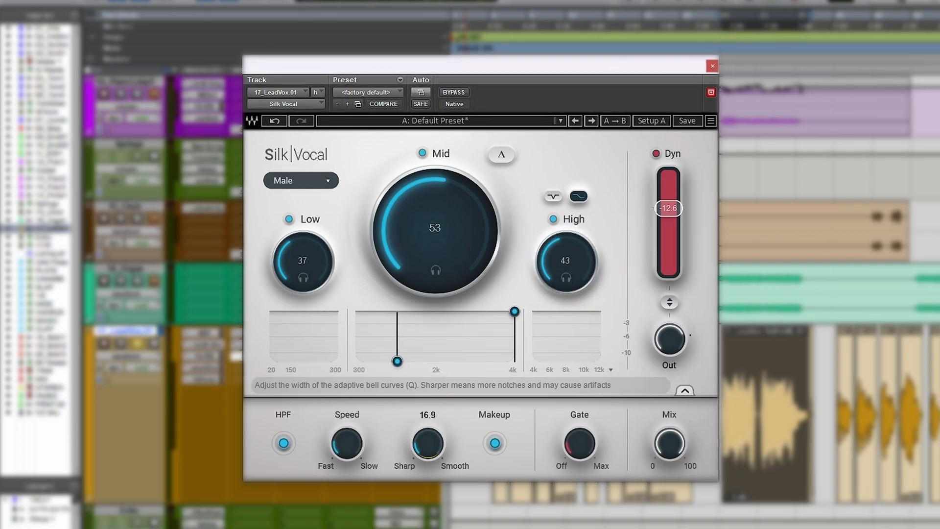
Raise the Mid amount to 100 and play the vocal with the smoothest Precision setting.
{"action": "left_click_drag", "start_coordinate": [425, 237], "coordinate": [424, 191]}
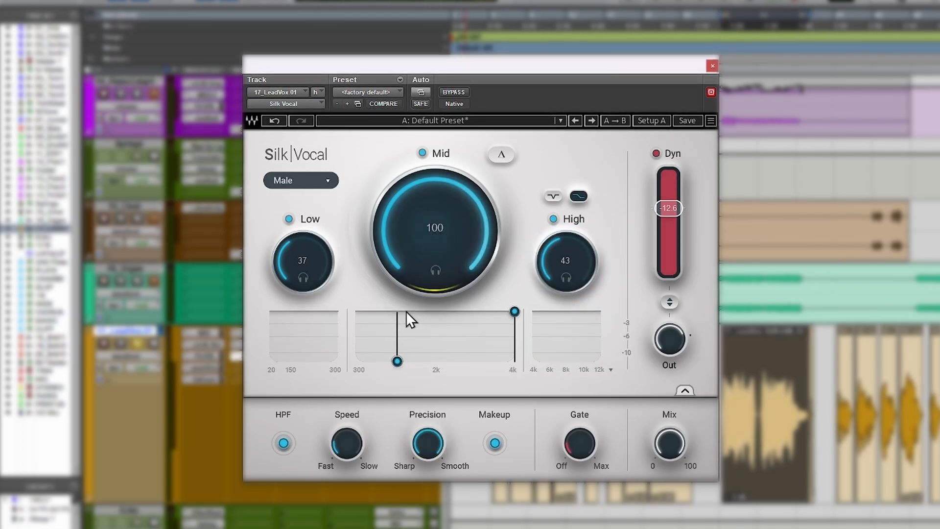
{"action": "key", "text": "space"}
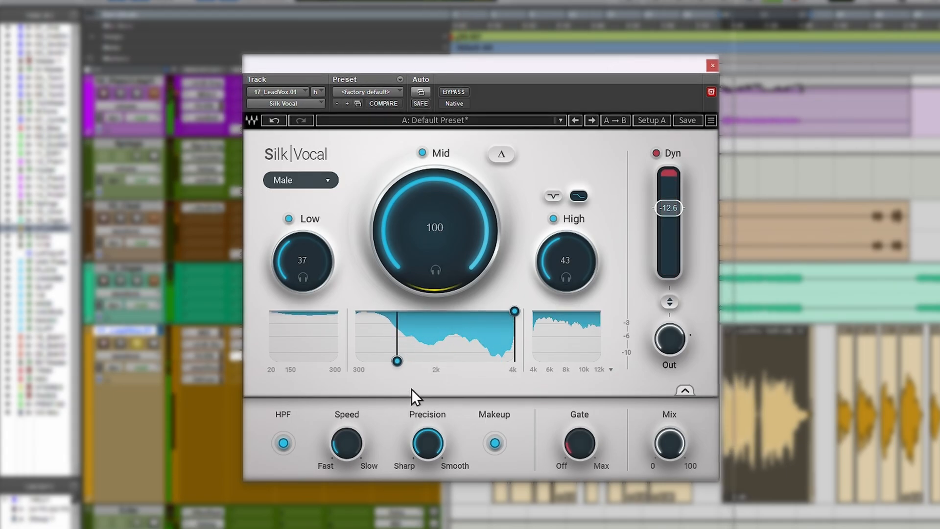
Audition the vocal with Precision at 0.0 and reset Precision to its default.
{"action": "left_click_drag", "start_coordinate": [427, 440], "coordinate": [427, 470]}
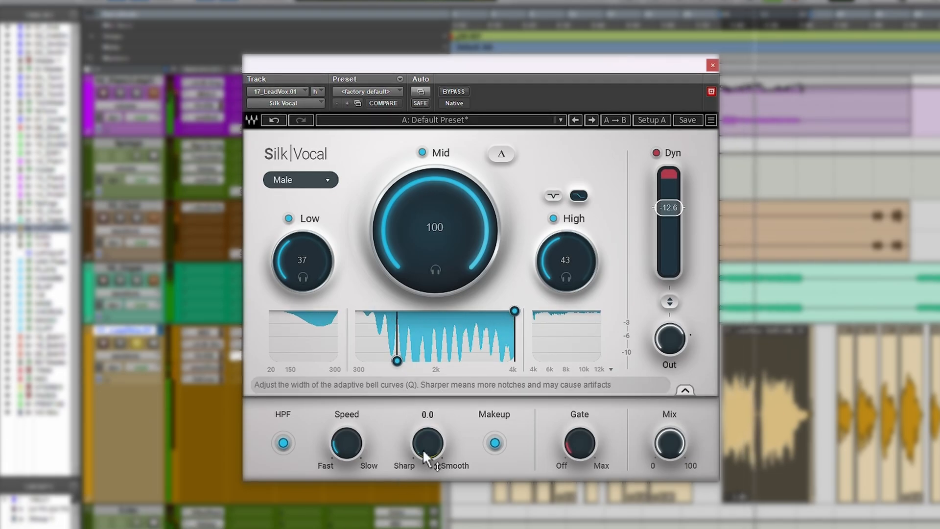
{"action": "double_click", "coordinate": [436, 439]}
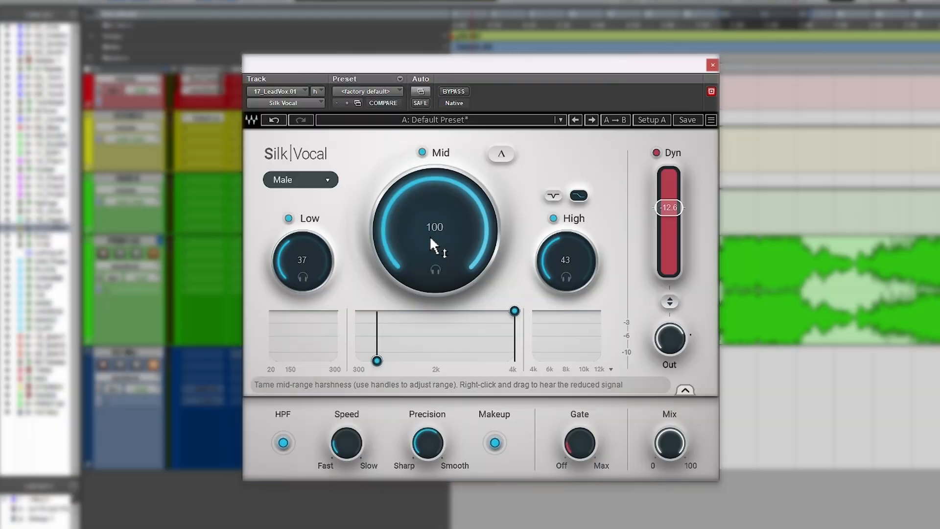
Reduce the Mid suppression amount.
{"action": "left_click_drag", "start_coordinate": [434, 248], "coordinate": [434, 307]}
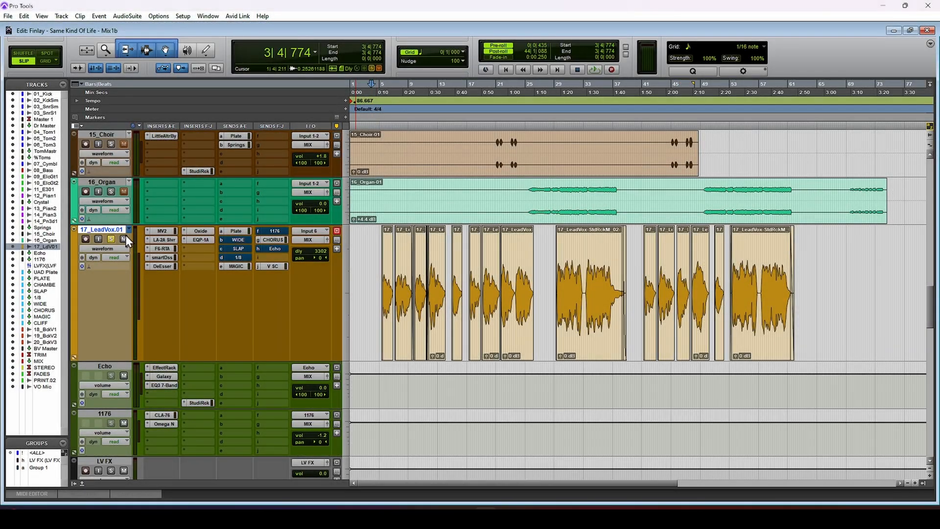
Unsolo the 17_LeadVox.01 track and open the StudioRack insert on the 15_Choir track.
{"action": "left_click", "coordinate": [108, 238]}
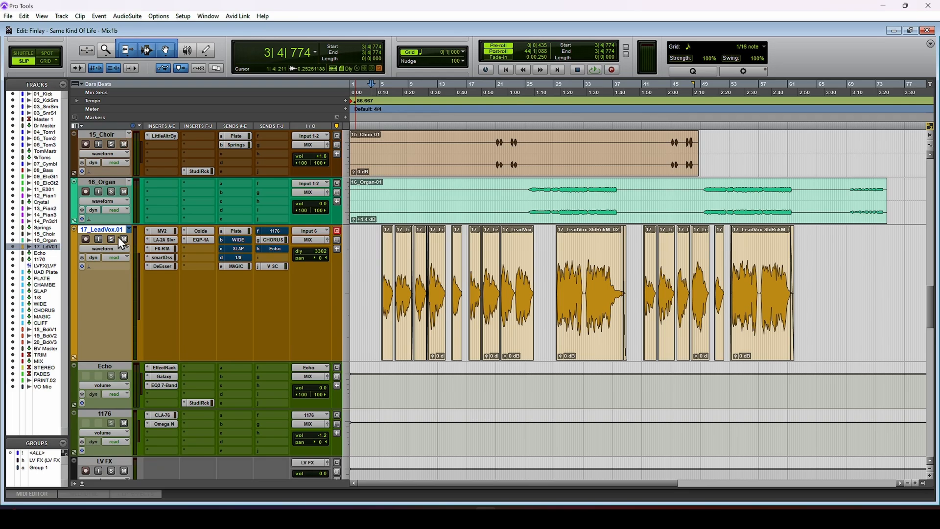
{"action": "left_click", "coordinate": [199, 172]}
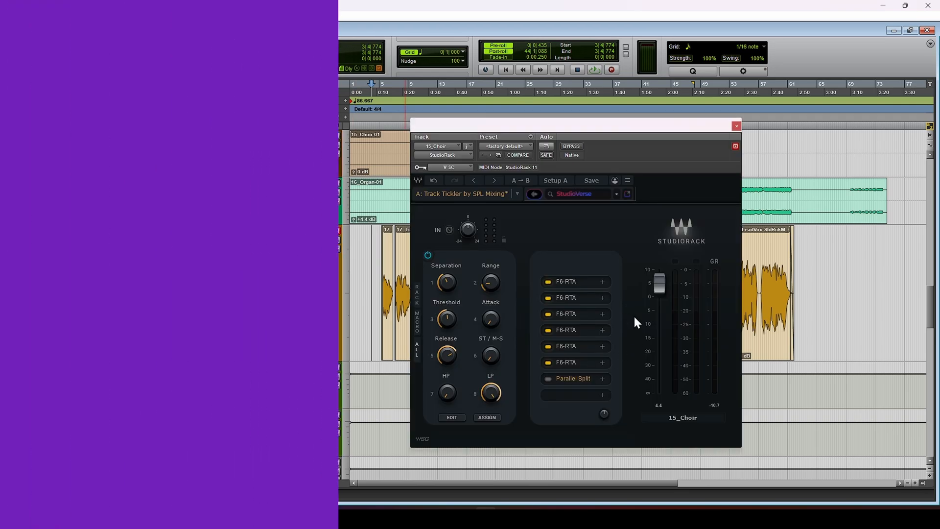
Inspect the band layout of the F6-RTA instances in rack slots 2 and 3, closing each one.
{"action": "left_click", "coordinate": [567, 297]}
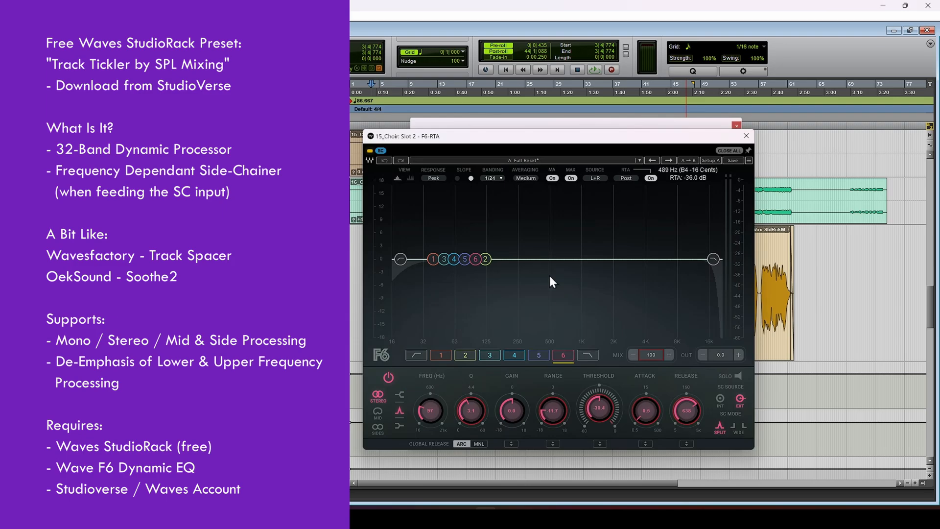
{"action": "left_click", "coordinate": [745, 136]}
{"action": "left_click", "coordinate": [570, 313]}
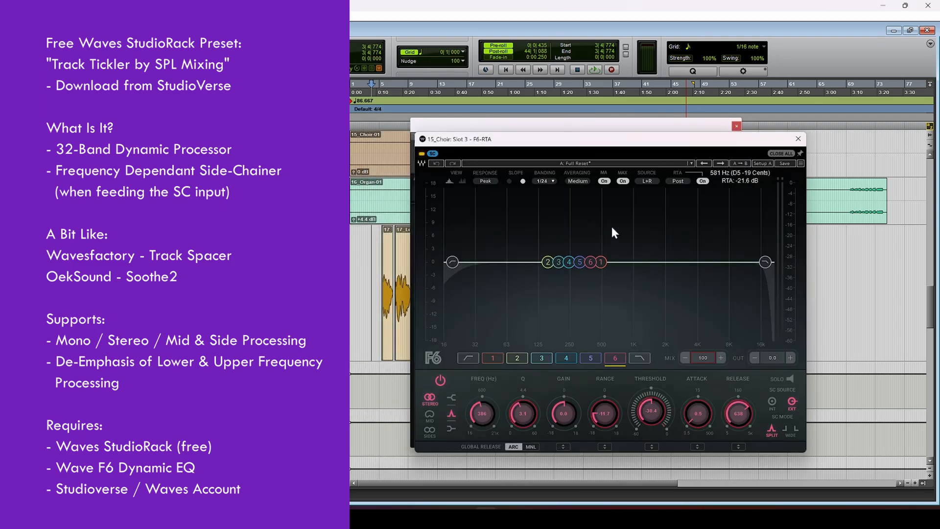
{"action": "left_click", "coordinate": [798, 138]}
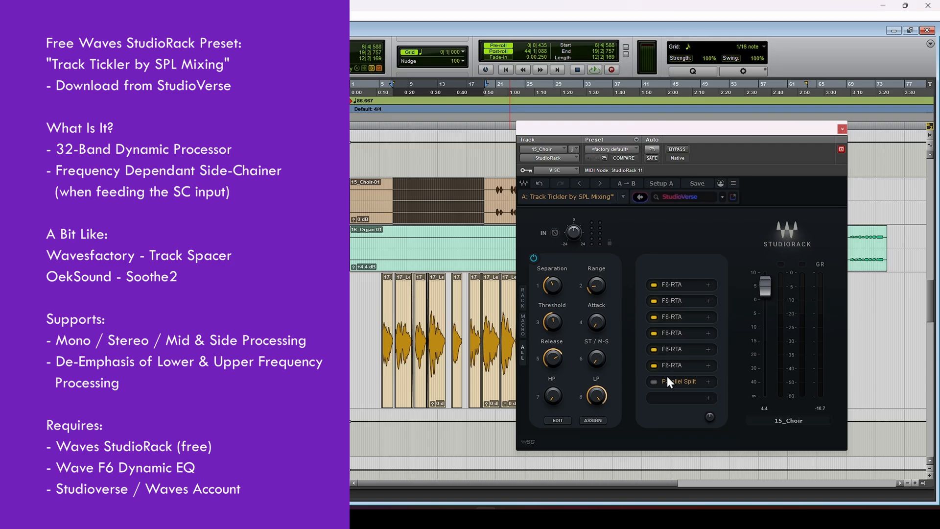
Open the slot 4 F6-RTA and place it beside the StudioRack window so both control sets are visible.
{"action": "left_click_drag", "start_coordinate": [715, 129], "coordinate": [625, 116]}
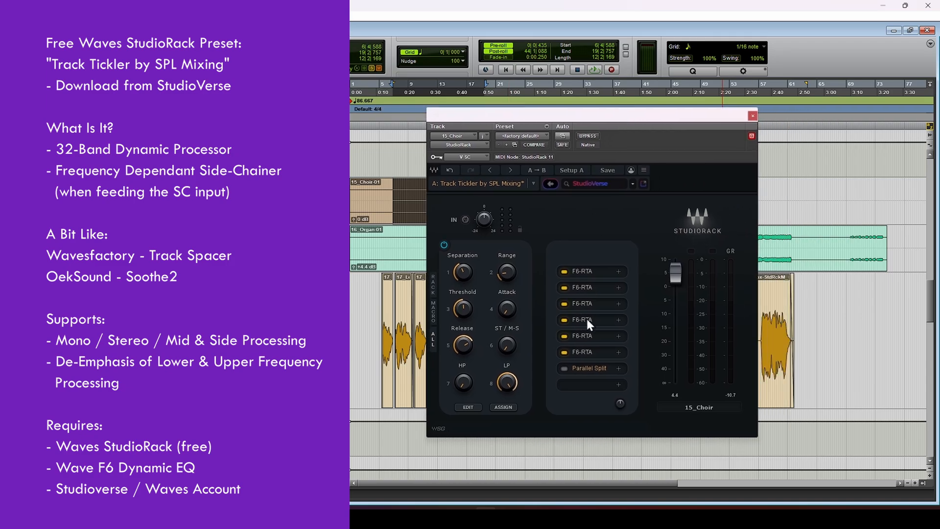
{"action": "left_click", "coordinate": [586, 319]}
{"action": "left_click_drag", "start_coordinate": [472, 116], "coordinate": [376, 109]}
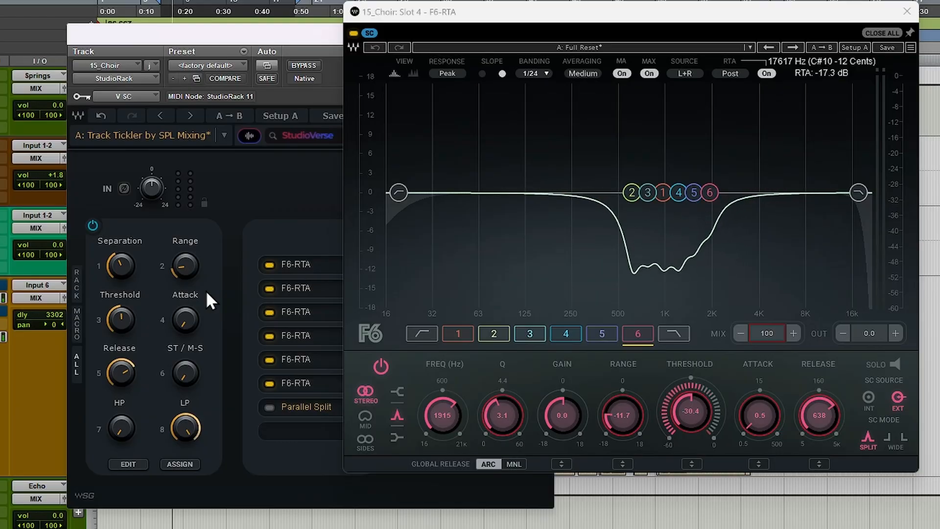
Adjust the Separation macro during playback so the F6 band's Q is 2.9, and stop playback.
{"action": "left_click_drag", "start_coordinate": [118, 261], "coordinate": [118, 237]}
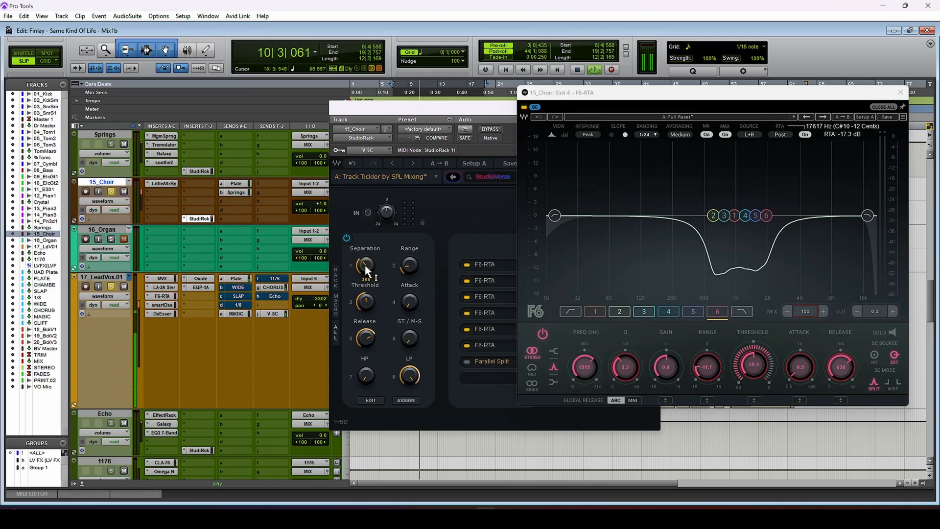
{"action": "left_click_drag", "start_coordinate": [366, 264], "coordinate": [366, 261]}
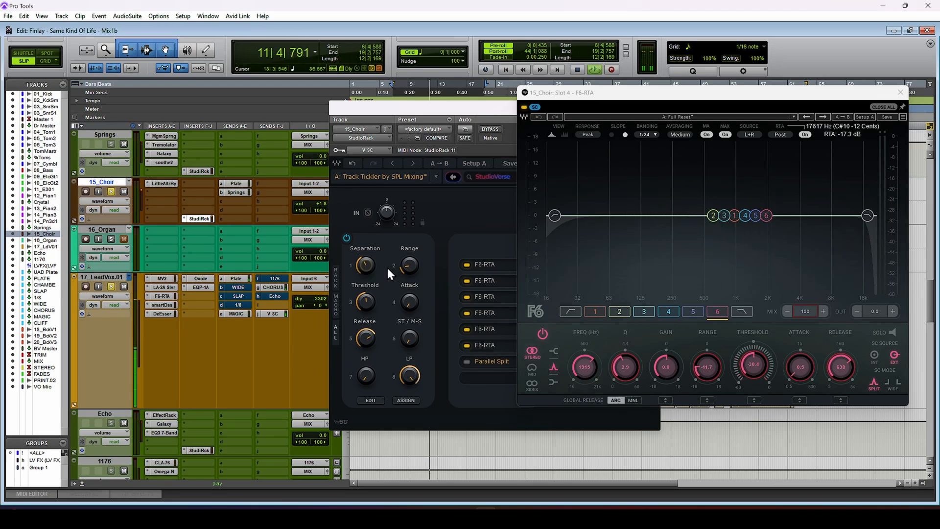
{"action": "key", "text": "space"}
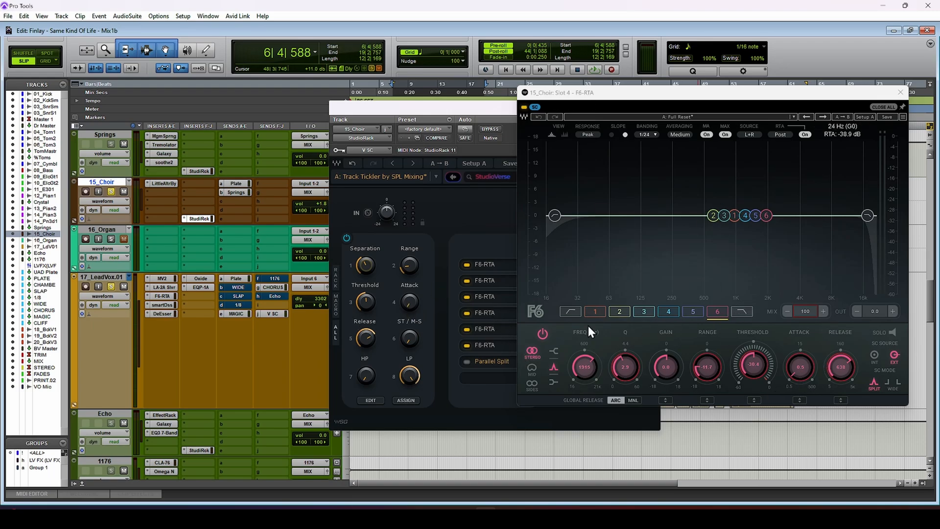
Vary the Attack and Release macros, set the F6 release to 5, and play back the choir with the vocal.
{"action": "left_click_drag", "start_coordinate": [415, 304], "coordinate": [415, 291]}
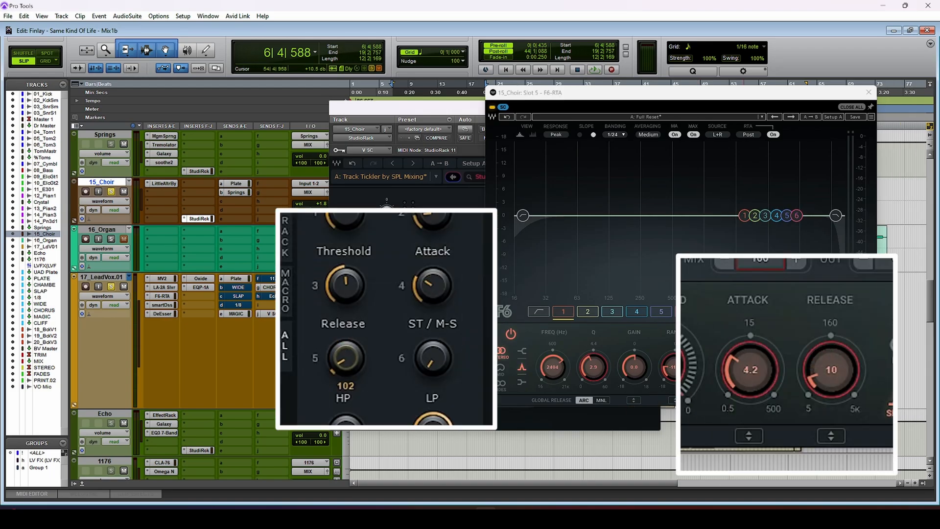
{"action": "left_click_drag", "start_coordinate": [346, 357], "coordinate": [346, 312]}
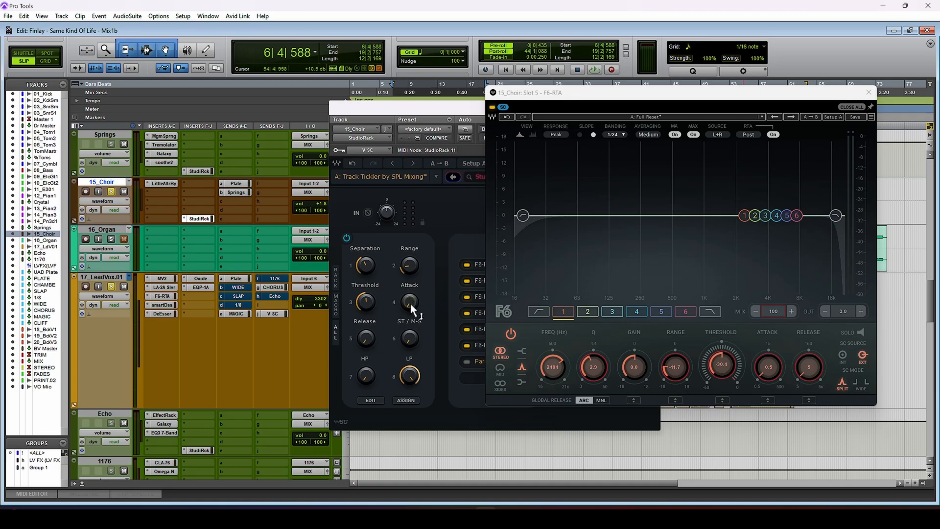
{"action": "left_click_drag", "start_coordinate": [409, 302], "coordinate": [409, 287]}
{"action": "key", "text": "space"}
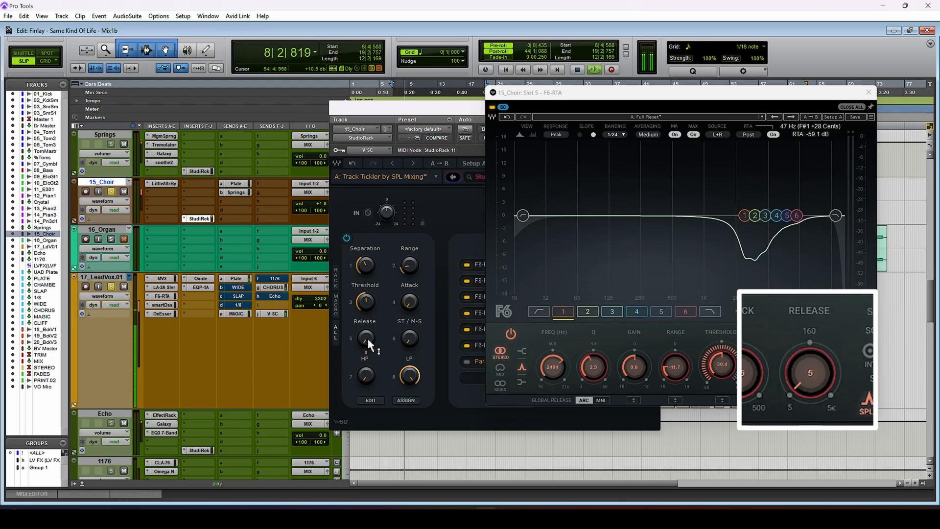
Raise the choir rack's Release macro so the F6 release is 679, set the F6 range to -9.0 with the Range macro, and stop playback.
{"action": "mouse_move", "coordinate": [369, 339]}
{"action": "left_mouse_down"}
{"action": "mouse_move", "coordinate": [368, 282]}
{"action": "mouse_move", "coordinate": [368, 339]}
{"action": "left_mouse_up"}
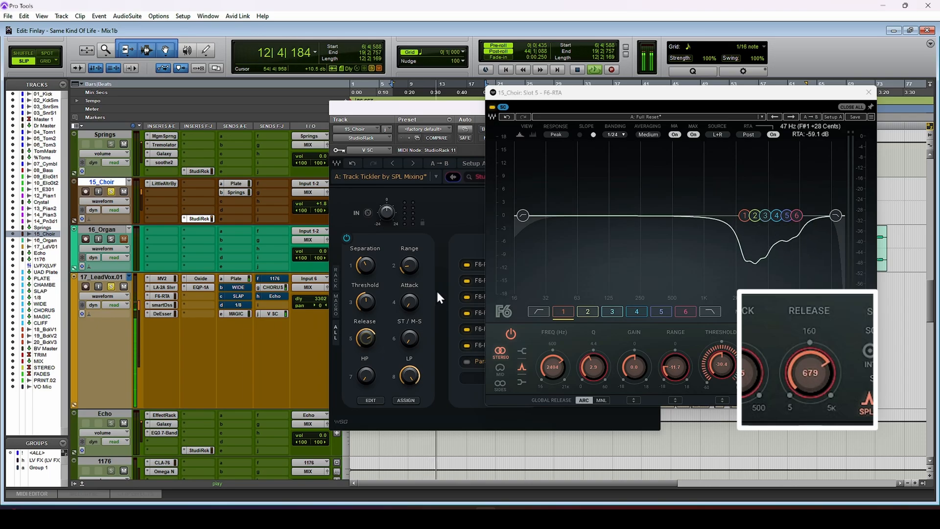
{"action": "left_click_drag", "start_coordinate": [413, 263], "coordinate": [413, 259]}
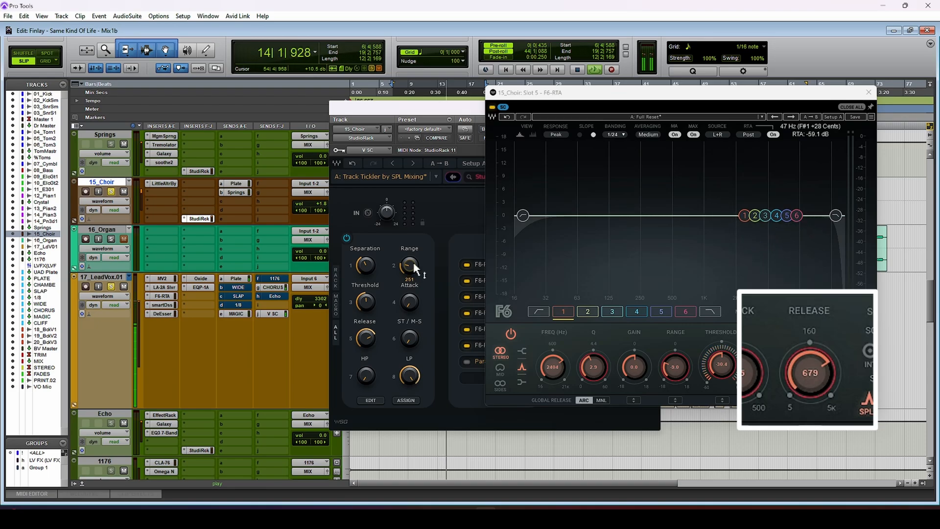
{"action": "key", "text": "space"}
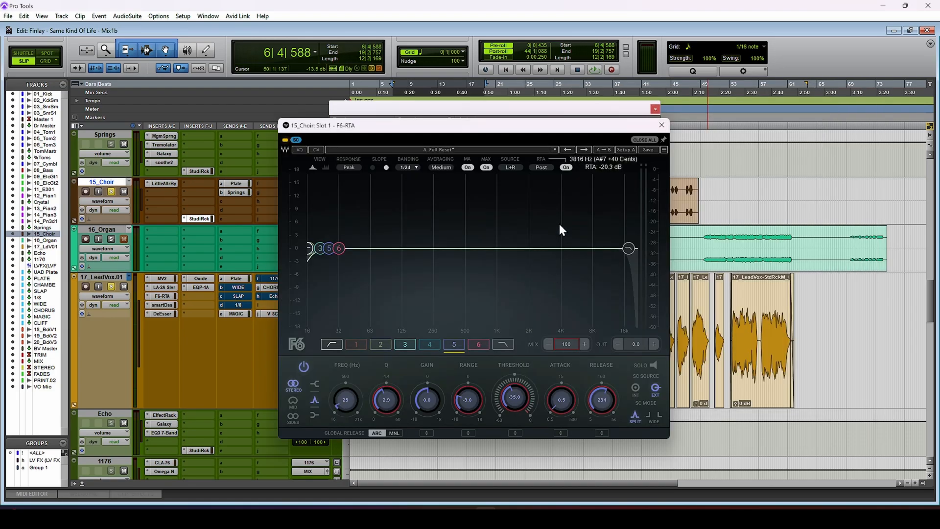
Try the HP macro at its maximum and the LP macro, comparing Mix across the choir rack's F6-RTA instances, including slots 2 and 4.
{"action": "left_click", "coordinate": [661, 126]}
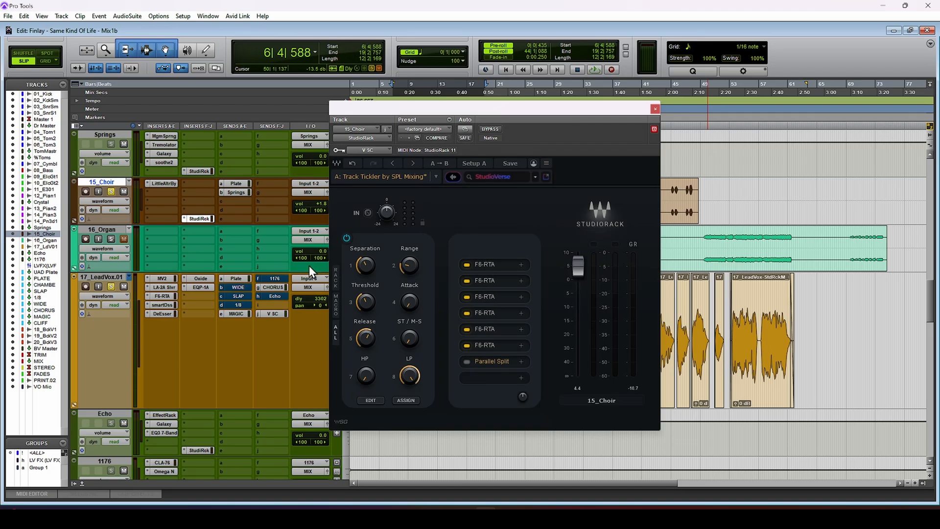
{"action": "mouse_move", "coordinate": [418, 277]}
{"action": "left_click", "coordinate": [486, 329]}
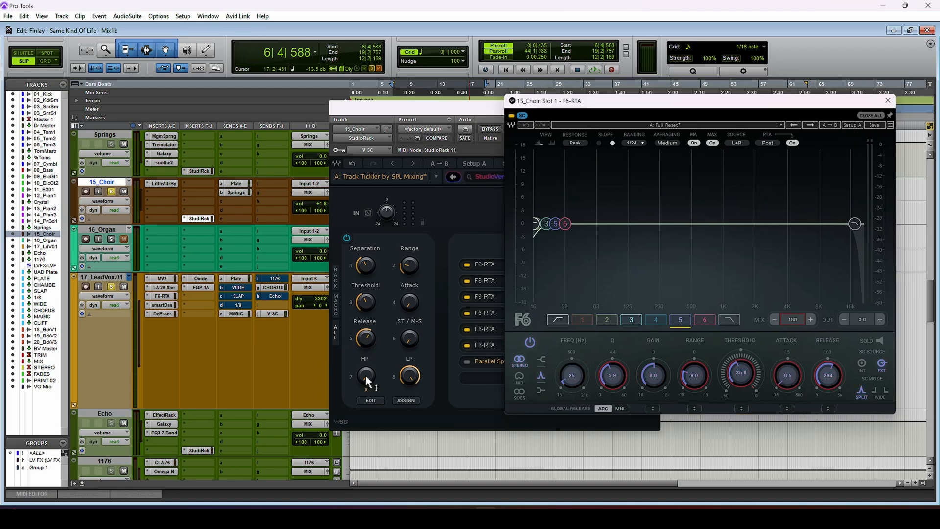
{"action": "left_click_drag", "start_coordinate": [366, 376], "coordinate": [366, 337]}
{"action": "left_click", "coordinate": [487, 281]}
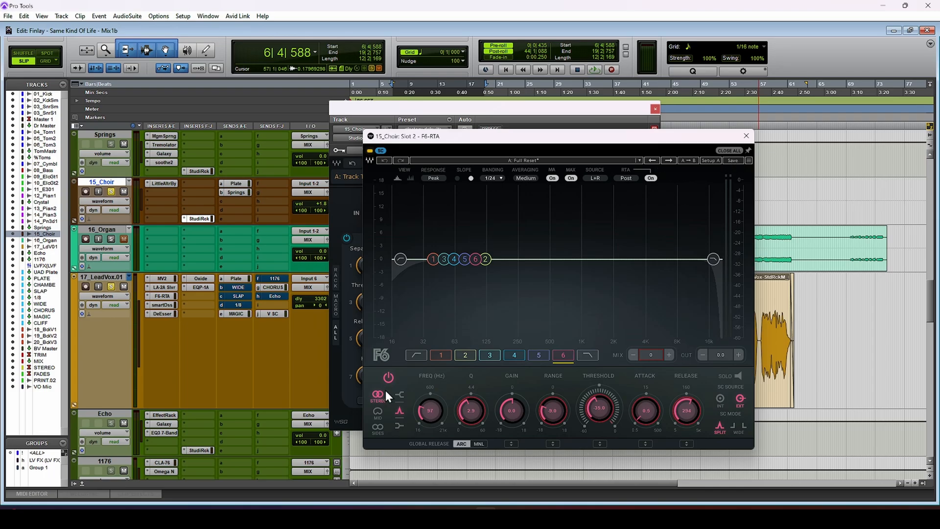
{"action": "left_click", "coordinate": [481, 313]}
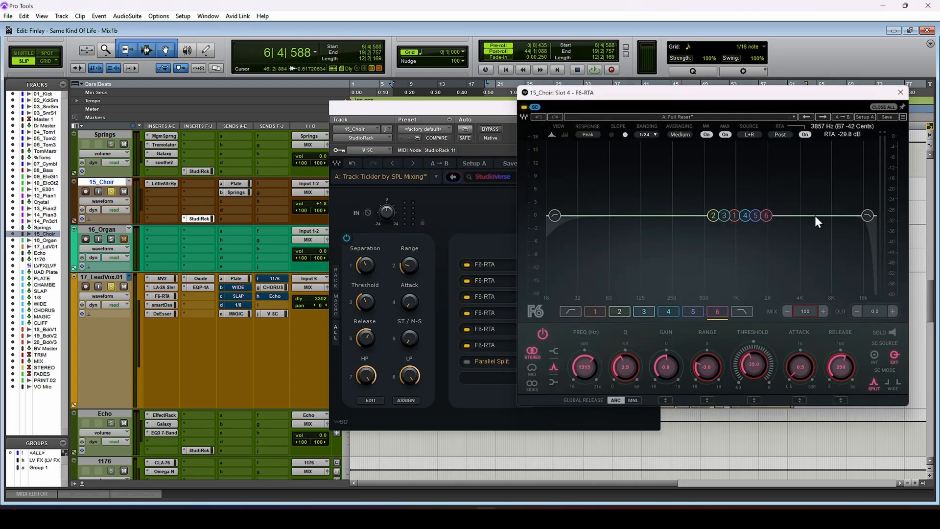
{"action": "left_click_drag", "start_coordinate": [407, 377], "coordinate": [408, 385]}
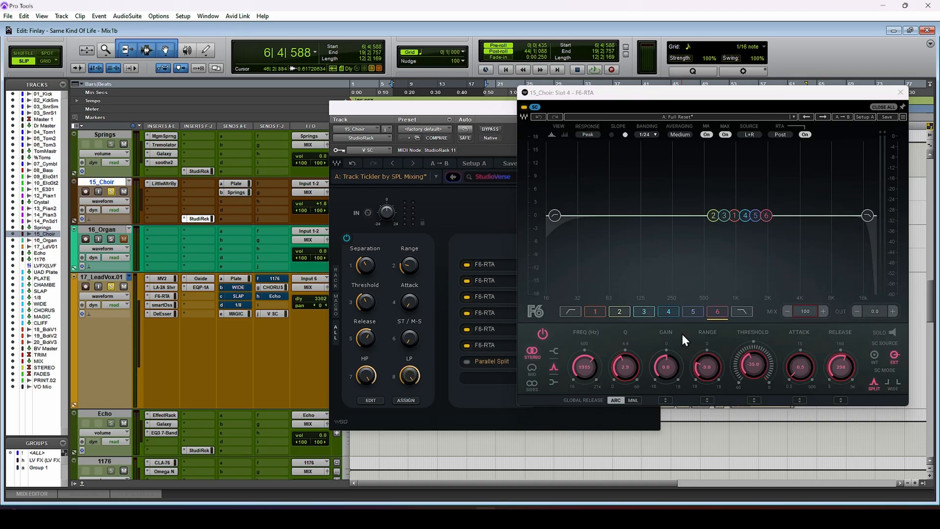
Inspect the macro assignments of the choir StudioRack, from the Threshold mappings through to the HP and LP Mix ranges, and close the editor.
{"action": "left_click", "coordinate": [372, 401]}
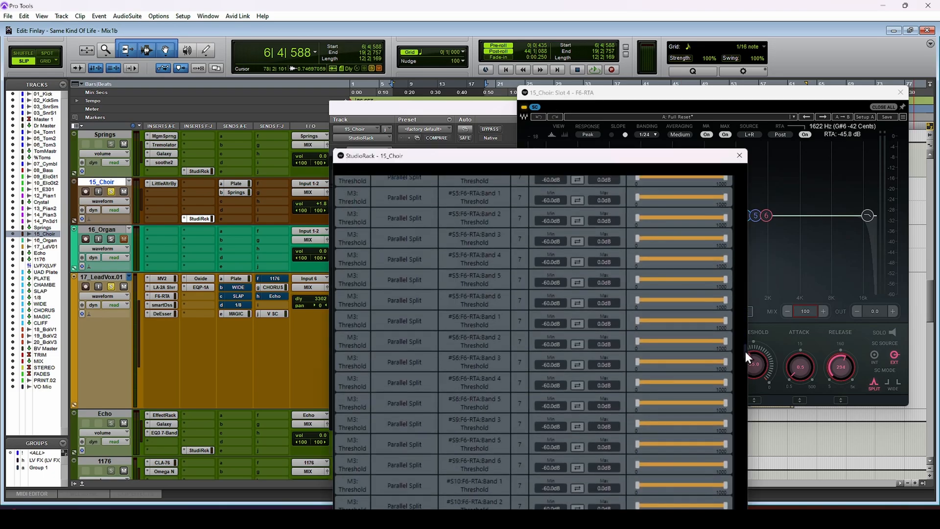
{"action": "left_click_drag", "start_coordinate": [745, 351], "coordinate": [743, 511]}
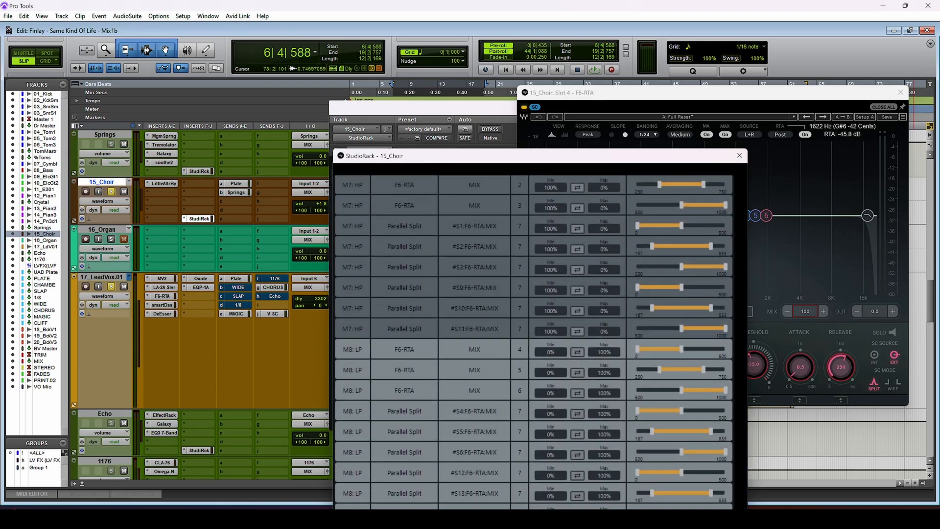
{"action": "left_click", "coordinate": [740, 155]}
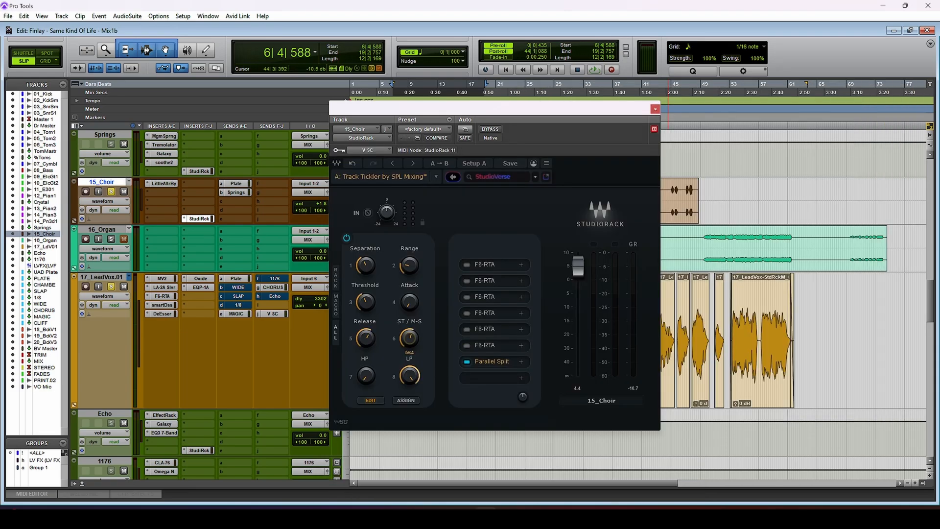
Expand the choir rack's Parallel Split and alternate the solo between parallel chains 1 and 2.
{"action": "left_click", "coordinate": [496, 362]}
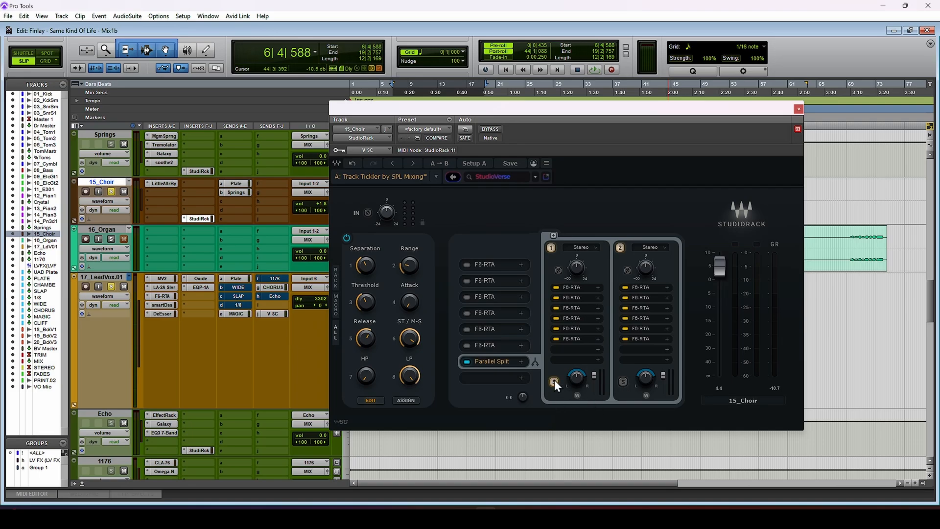
{"action": "left_click", "coordinate": [624, 381]}
{"action": "left_click", "coordinate": [554, 381]}
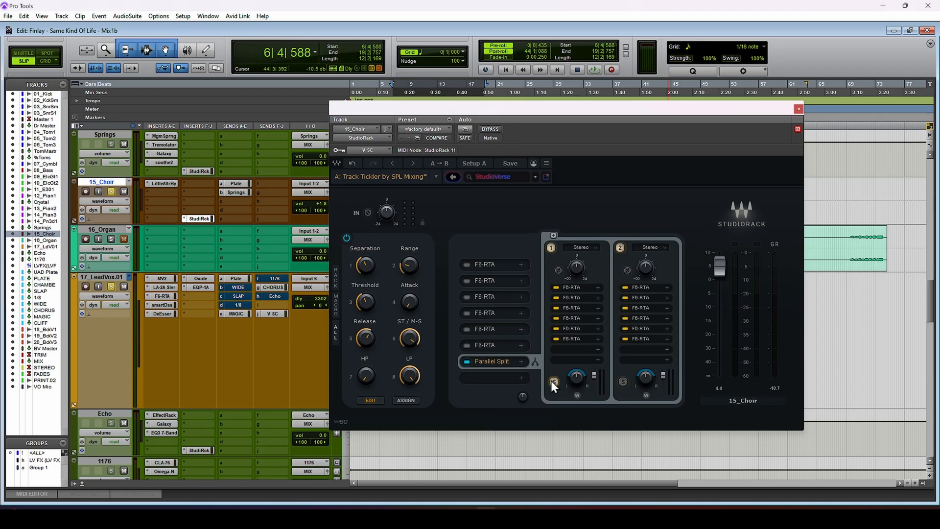
{"action": "left_click", "coordinate": [624, 382]}
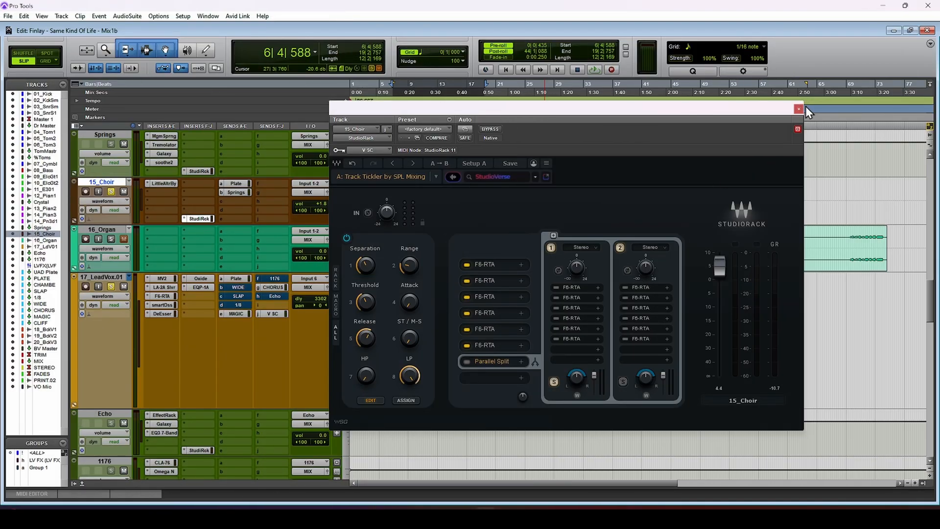
Move the choir StudioRack aside and open the UAD Plate track's StudioRack with the Track Tickler by SPL Mixing preset.
{"action": "left_click_drag", "start_coordinate": [674, 112], "coordinate": [796, 139]}
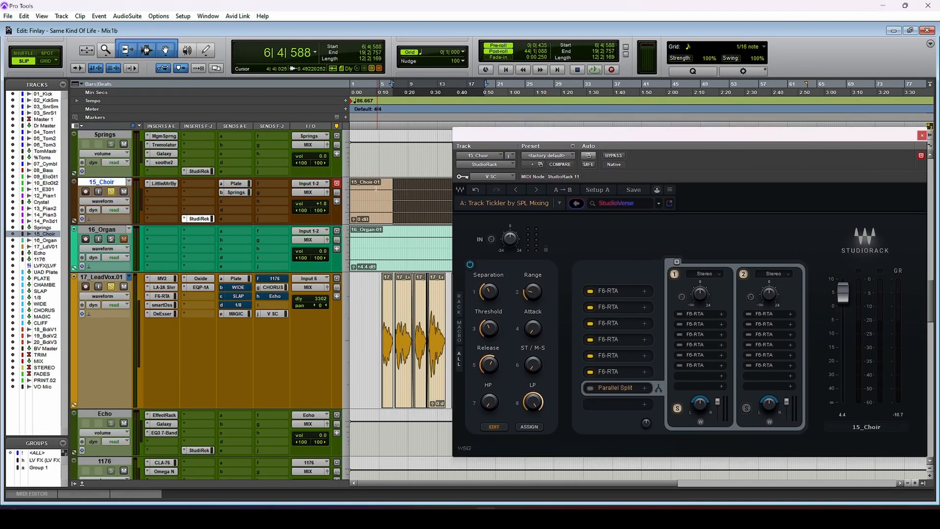
{"action": "scroll", "coordinate": [168, 286], "scroll_direction": "down", "scroll_amount": 5}
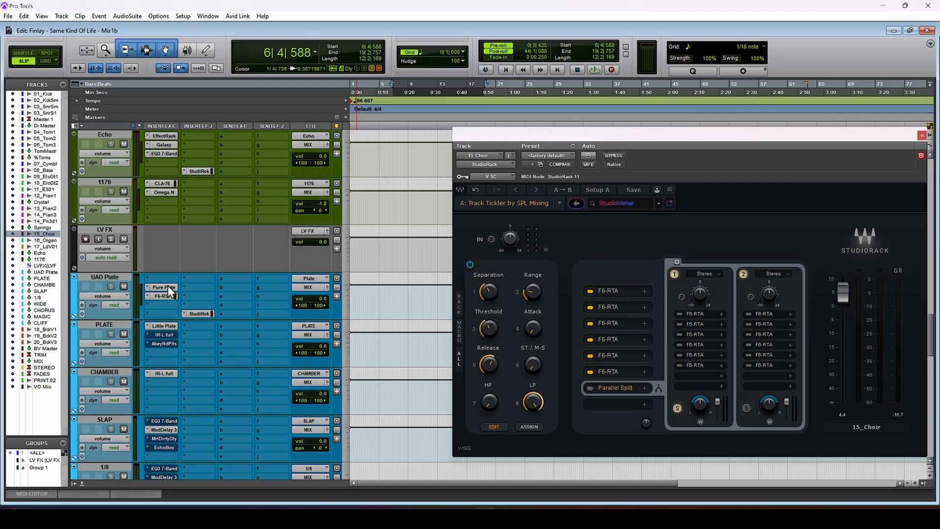
{"action": "left_click", "coordinate": [197, 313]}
{"action": "left_click", "coordinate": [560, 202]}
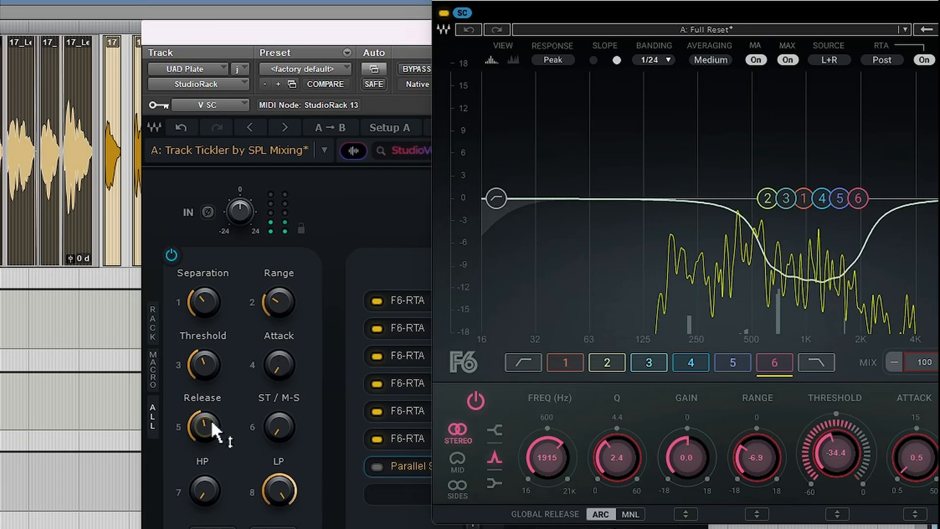
During plate playback, raise the Release macro, set the F6 threshold to -26.7 with the Threshold macro, and vary the Range macro.
{"action": "left_click_drag", "start_coordinate": [211, 421], "coordinate": [210, 396]}
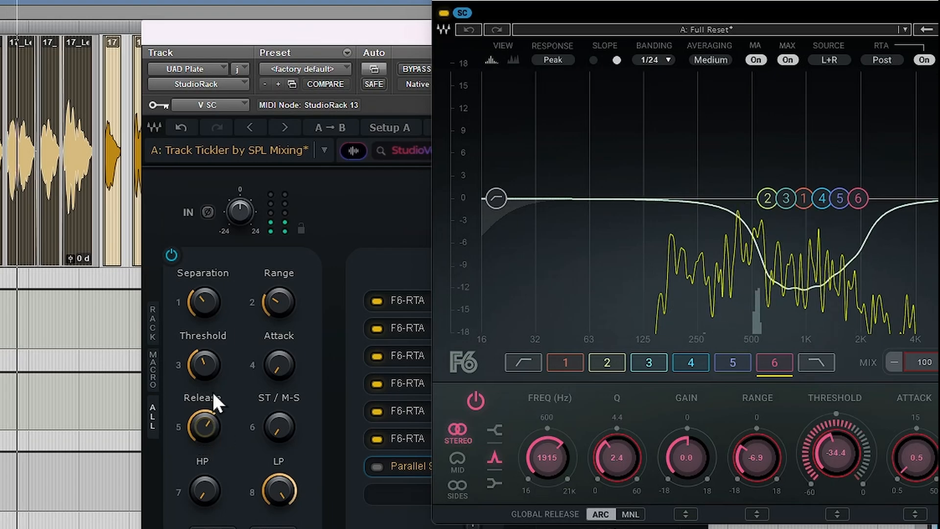
{"action": "left_click_drag", "start_coordinate": [211, 351], "coordinate": [211, 333]}
{"action": "left_click_drag", "start_coordinate": [273, 308], "coordinate": [272, 305]}
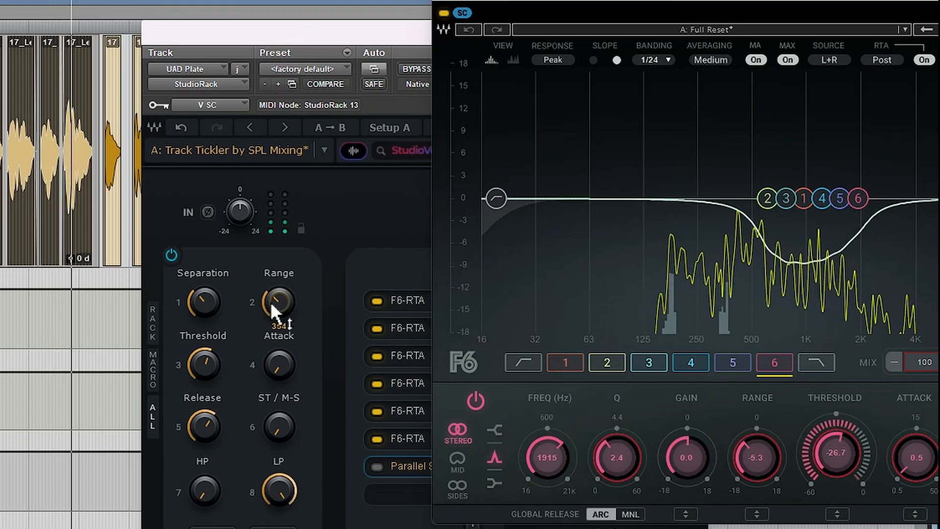
{"action": "mouse_move", "coordinate": [287, 295]}
{"action": "left_mouse_down"}
{"action": "mouse_move", "coordinate": [287, 278]}
{"action": "mouse_move", "coordinate": [287, 295]}
{"action": "left_mouse_up"}
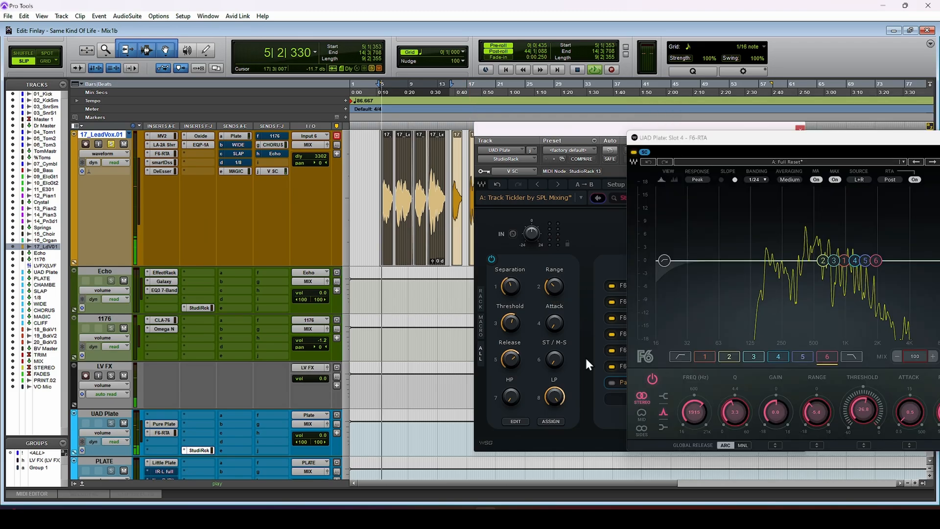
Stop playback and close the UAD Plate rack's slot 4 F6-RTA.
{"action": "key", "text": "space"}
{"action": "left_click_drag", "start_coordinate": [830, 134], "coordinate": [526, 61]}
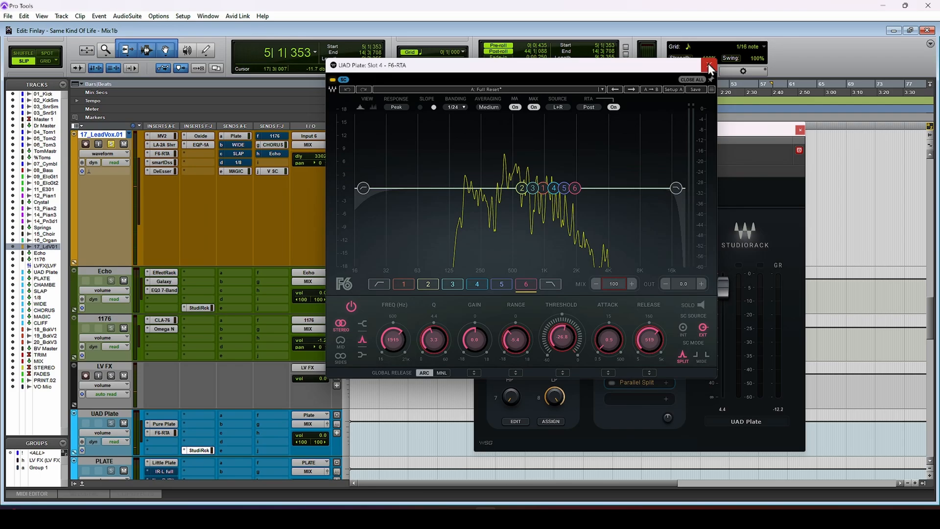
{"action": "left_click", "coordinate": [709, 64]}
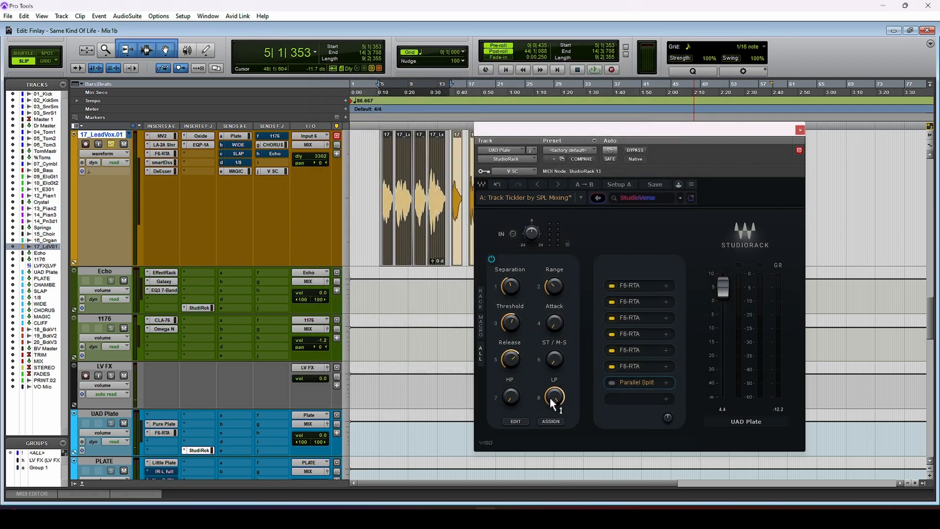
Expand the UAD Plate rack's Parallel Split, place the cursor in the lead vocal clip near bar 29, and solo parallel chain 2.
{"action": "left_click", "coordinate": [649, 384]}
{"action": "left_click_drag", "start_coordinate": [692, 102], "coordinate": [626, 249]}
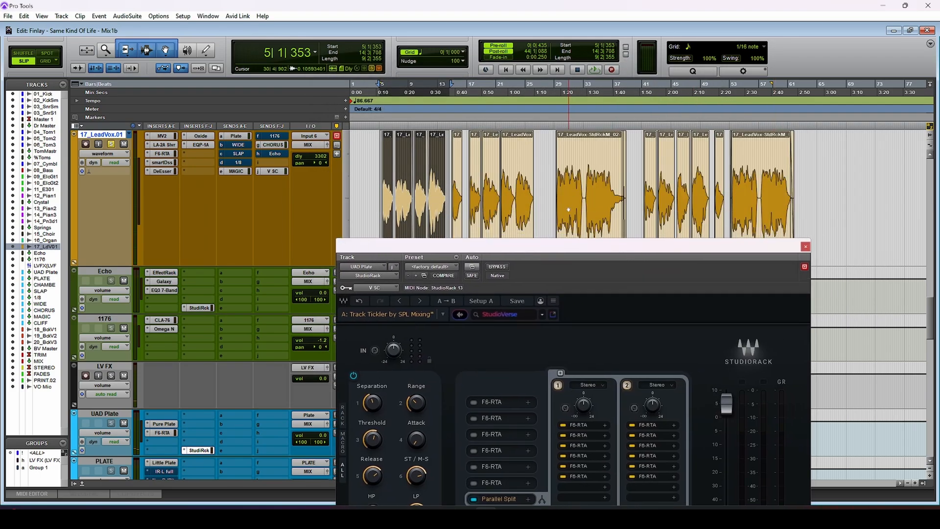
{"action": "left_click", "coordinate": [571, 219]}
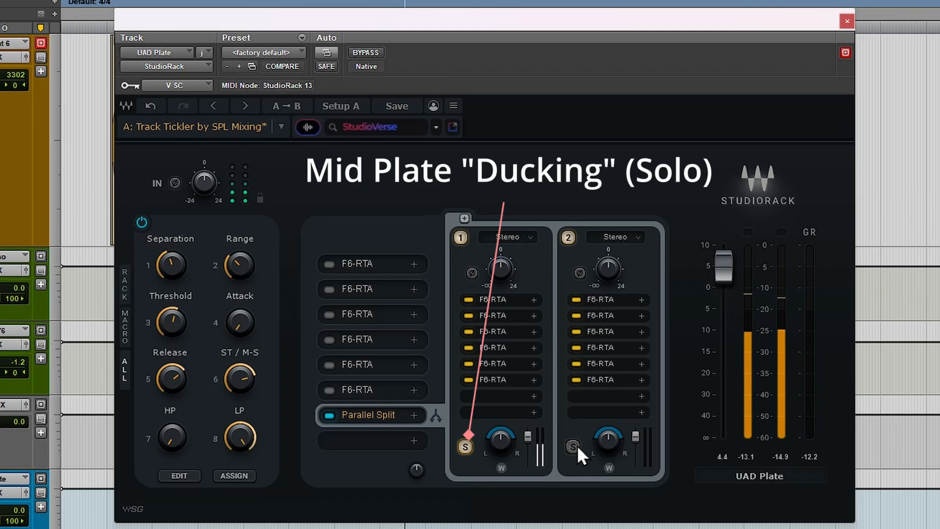
{"action": "left_click", "coordinate": [574, 446]}
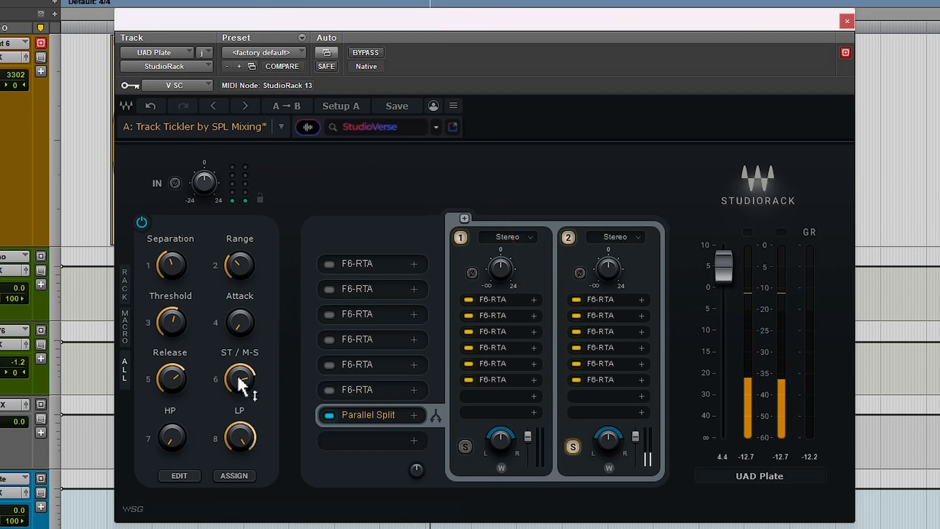
Turn the ST / M-S macro down to stereo processing and sweep the Range macro from its minimum up to boosting.
{"action": "left_click_drag", "start_coordinate": [237, 376], "coordinate": [237, 376]}
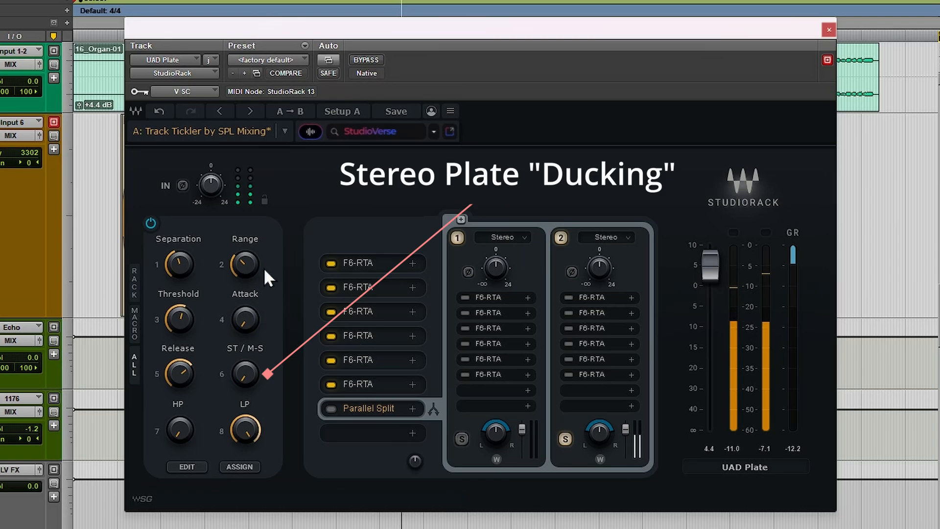
{"action": "left_click_drag", "start_coordinate": [247, 266], "coordinate": [211, 353]}
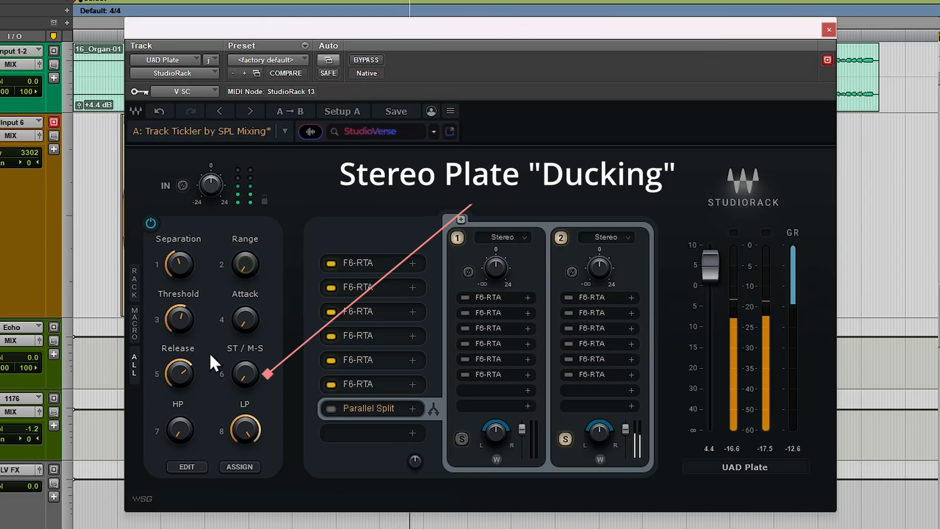
{"action": "left_click_drag", "start_coordinate": [260, 262], "coordinate": [259, 254]}
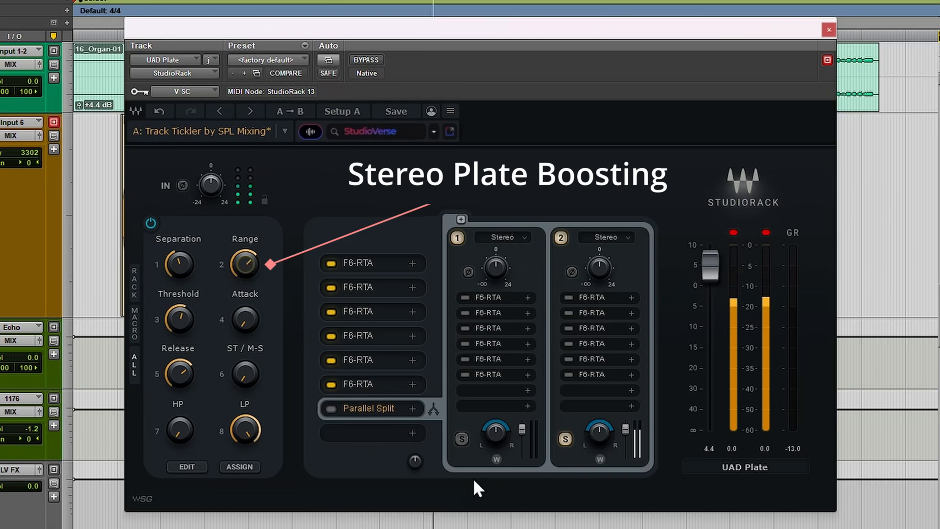
Set the ST / M-S macro to 866 for mid-side processing and the Range macro to 649 for side boosting.
{"action": "left_click_drag", "start_coordinate": [252, 373], "coordinate": [251, 350]}
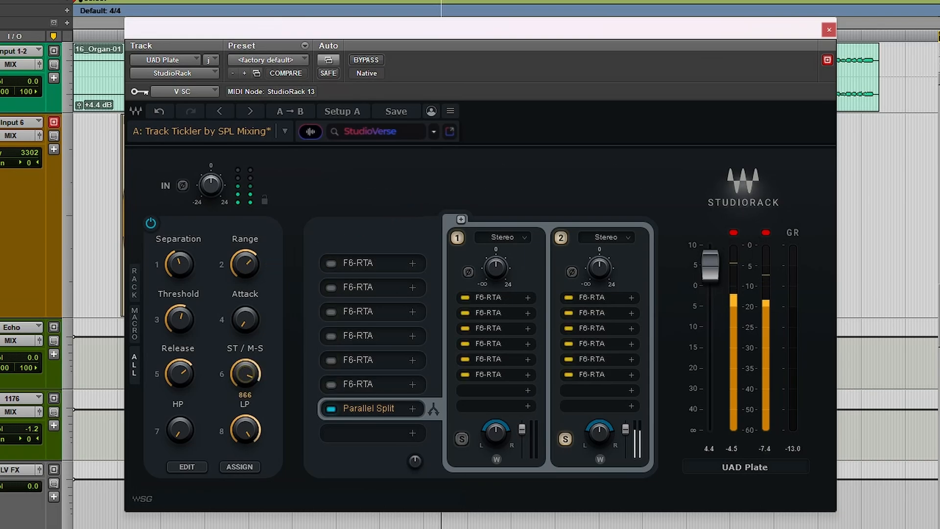
{"action": "left_click_drag", "start_coordinate": [247, 264], "coordinate": [247, 261]}
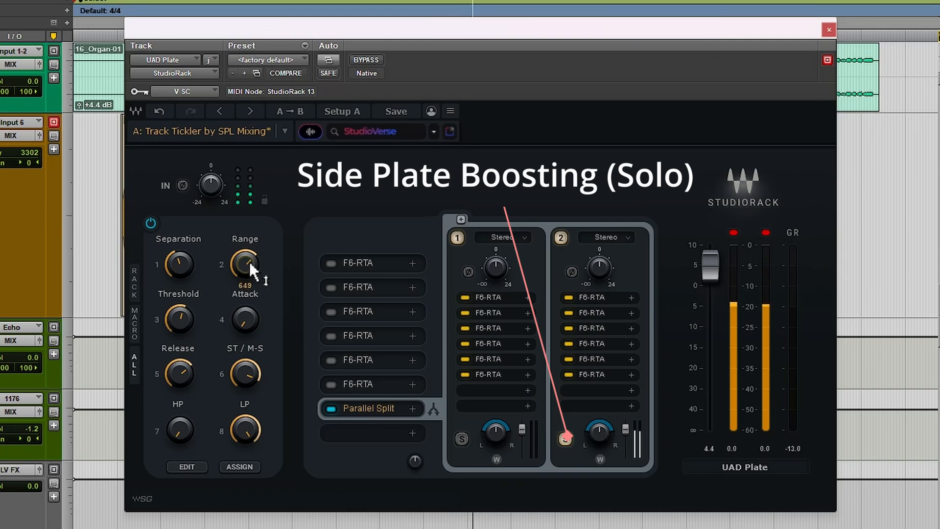